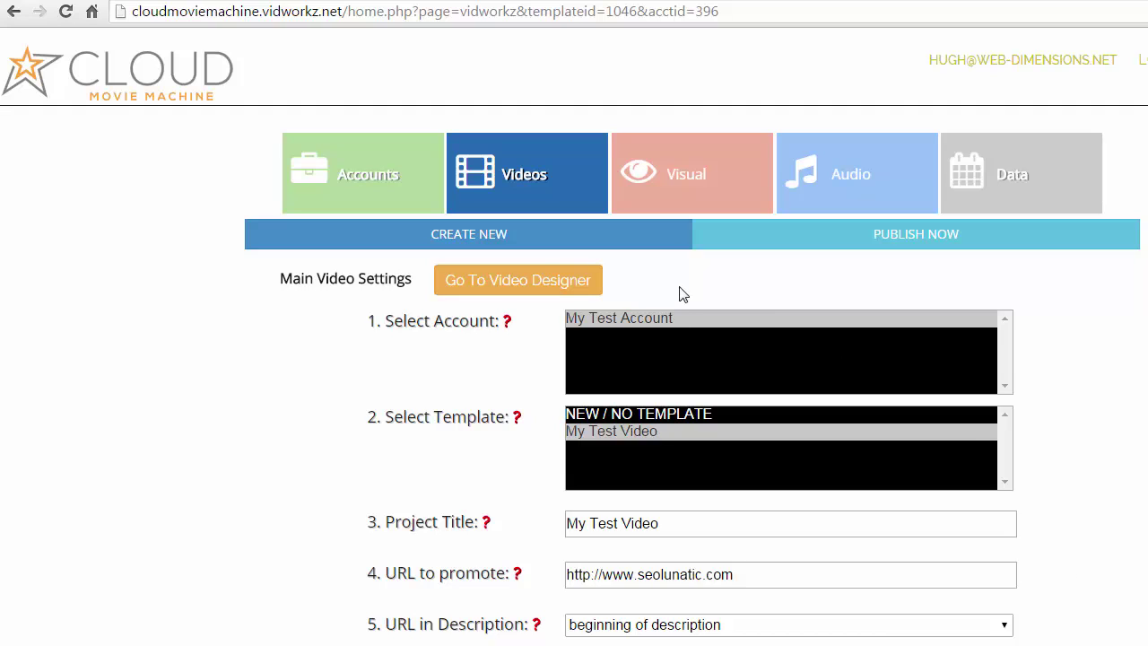
# - Open the Video Designer and switch between its Upload and Create pages, ending on Upload
pyautogui.click(536, 283)
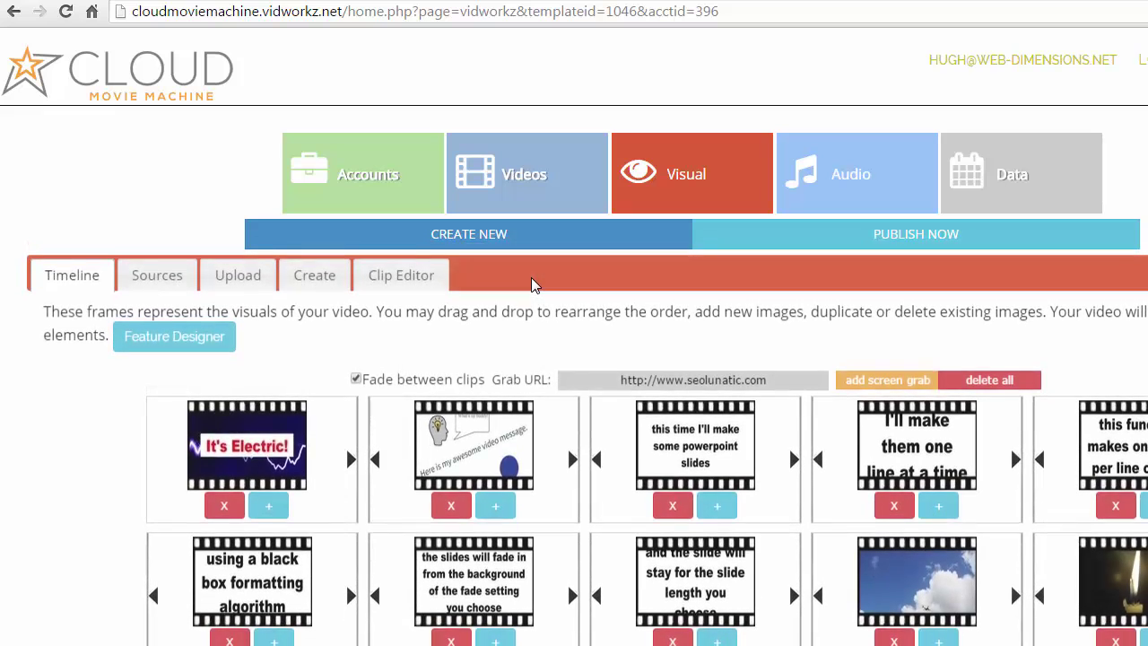
pyautogui.click(237, 280)
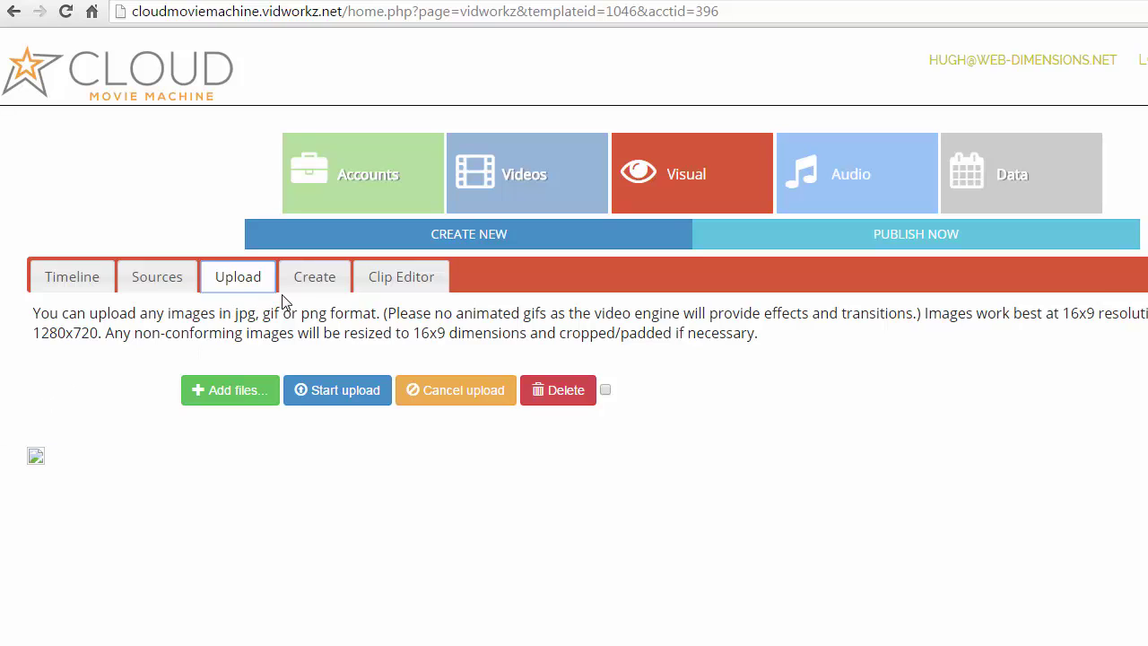
pyautogui.click(309, 279)
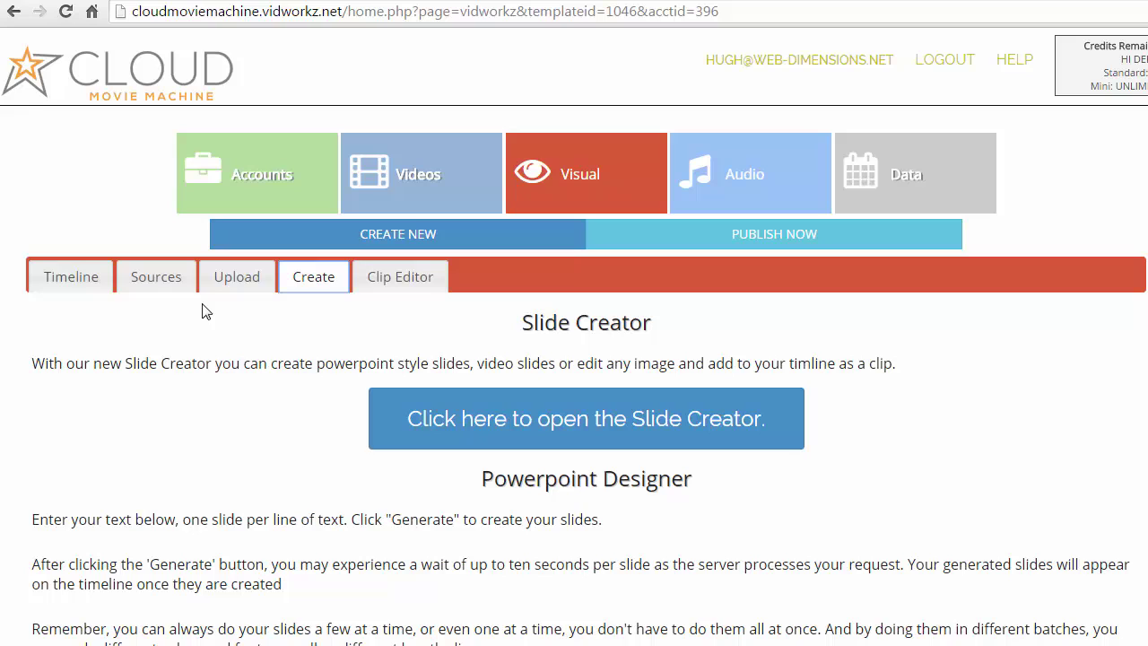
pyautogui.click(222, 284)
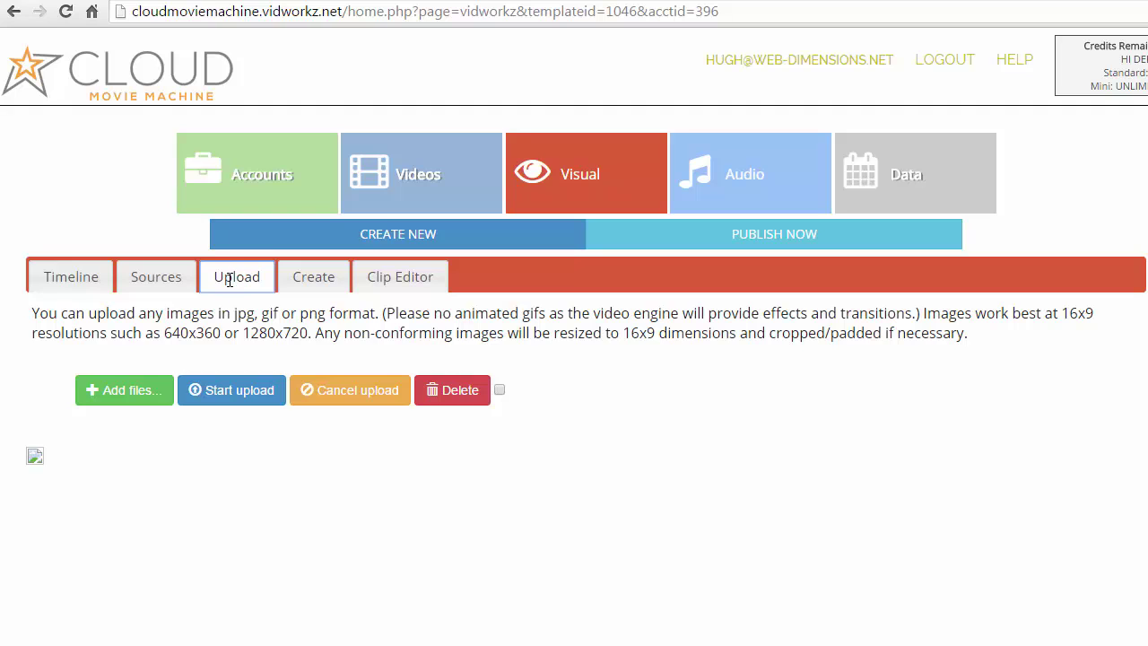
# - Return to the Create page, open the Clip Designer, and hide its Layers panel
pyautogui.click(310, 287)
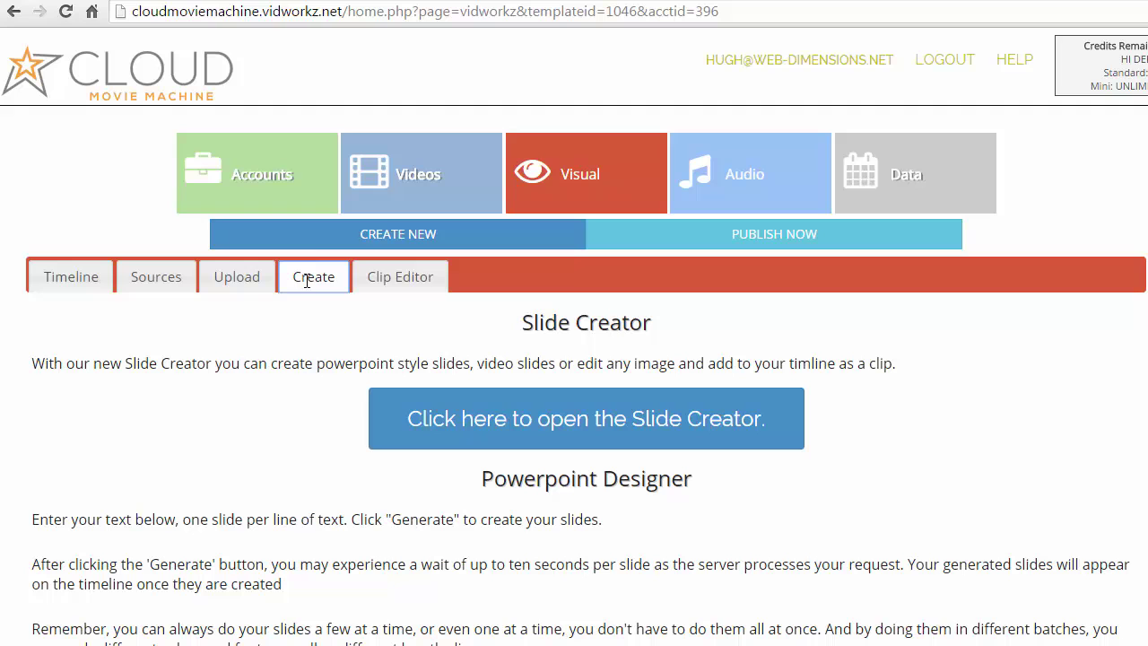
pyautogui.click(601, 424)
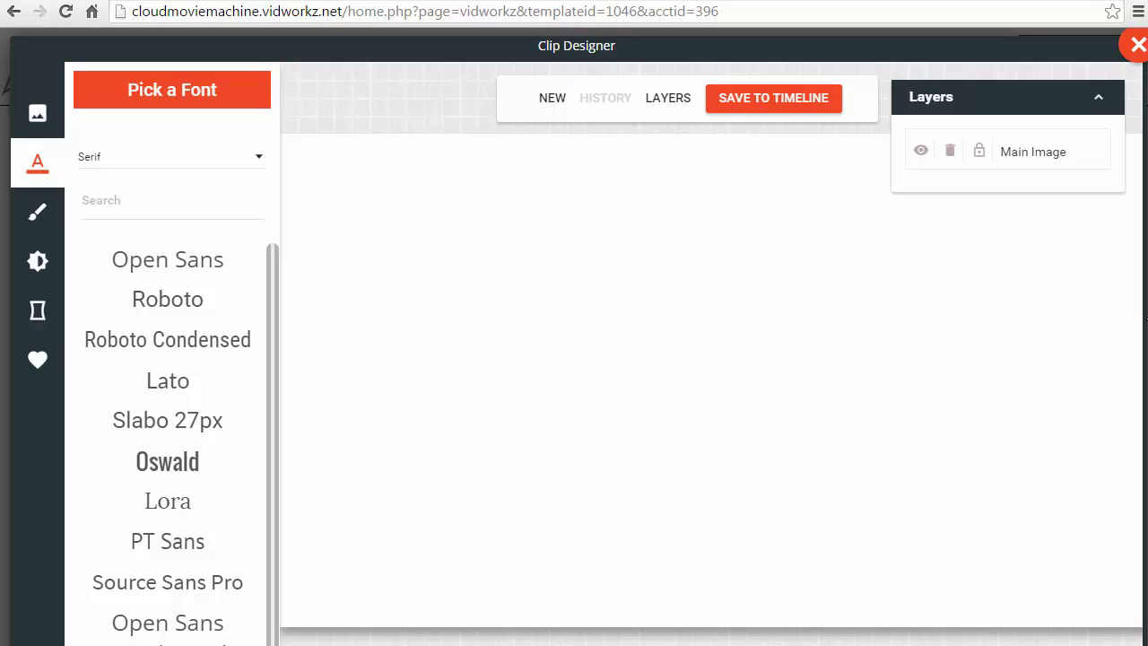
pyautogui.click(670, 98)
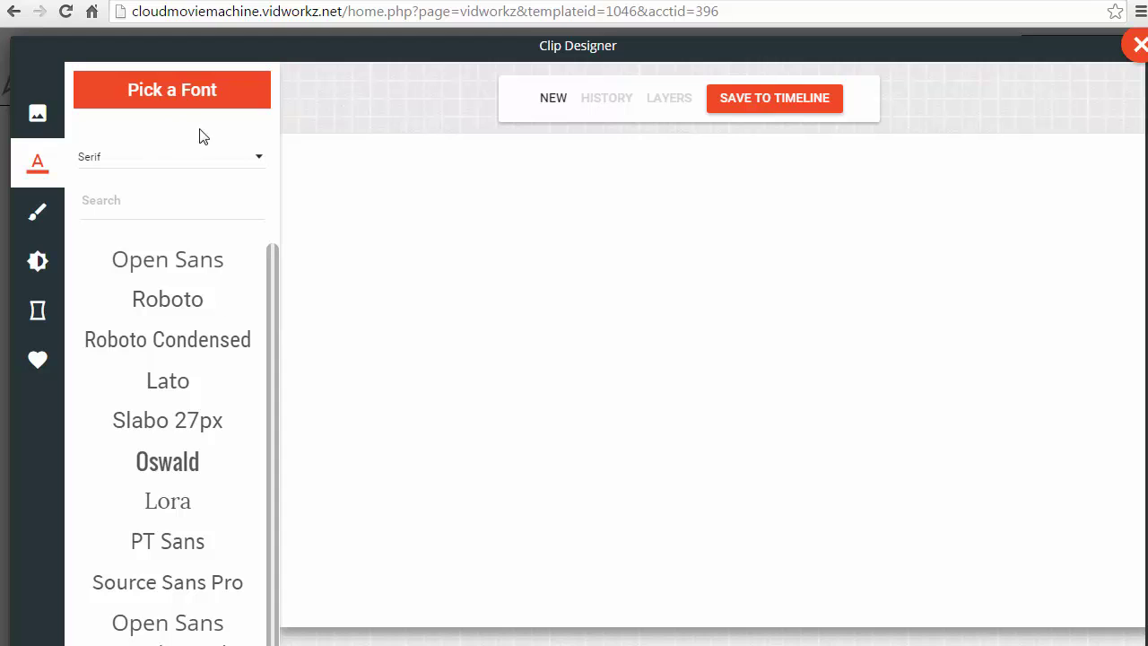
# - Start a new design from the computer image 003.jpg, retrying once, and place it on the canvas
pyautogui.click(545, 104)
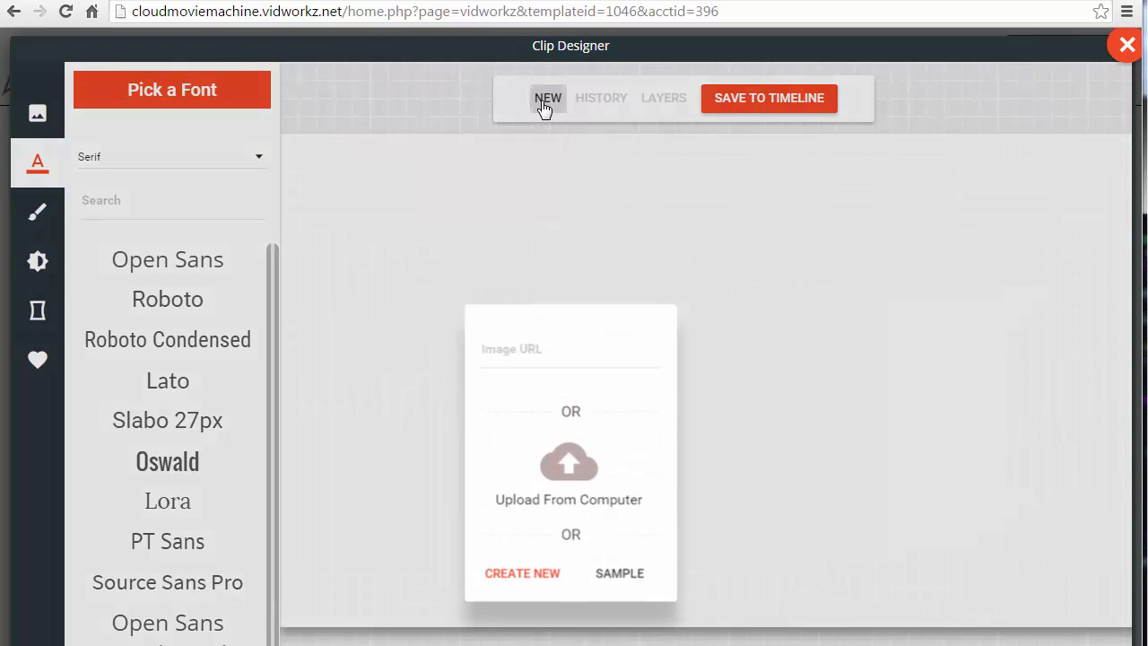
pyautogui.click(571, 487)
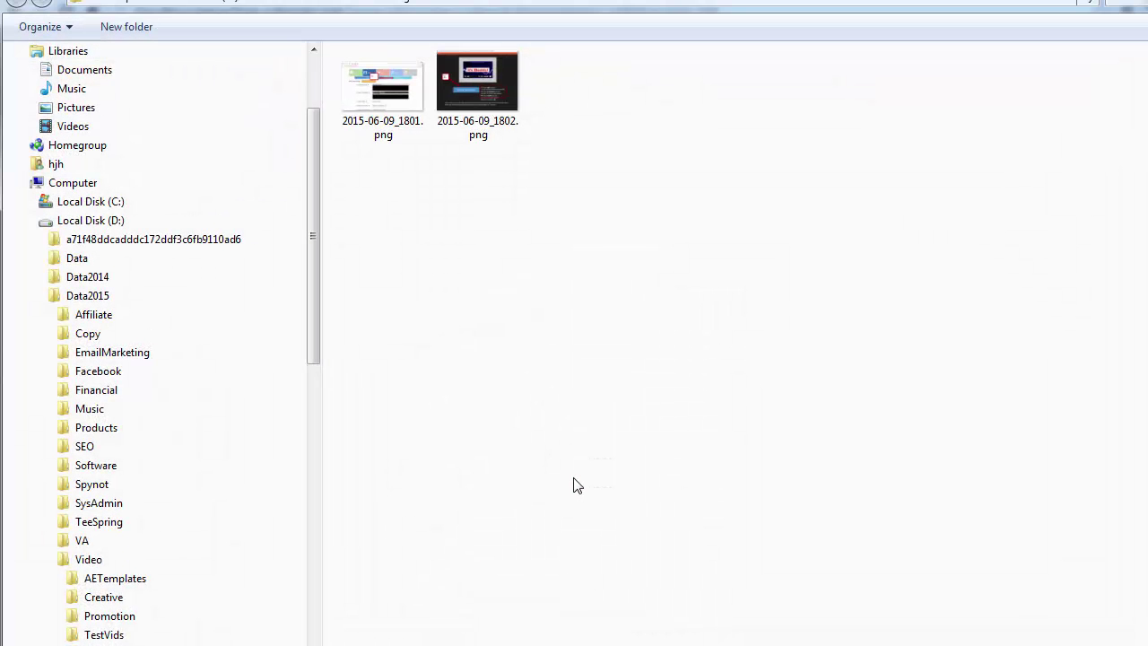
pyautogui.click(359, 5)
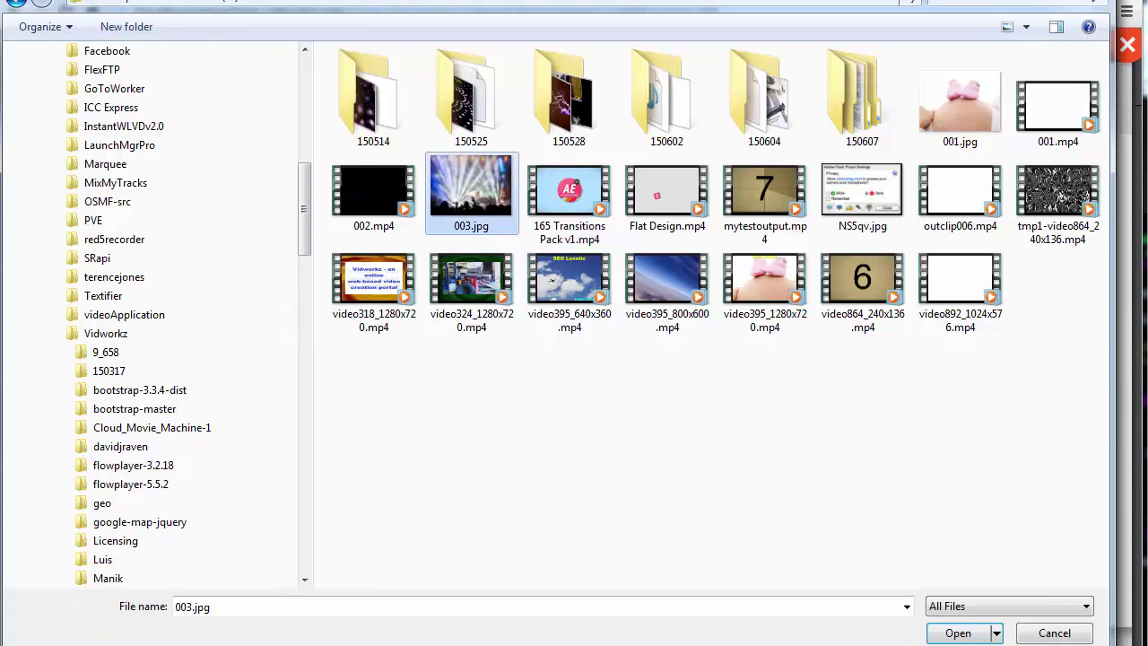
pyautogui.click(958, 615)
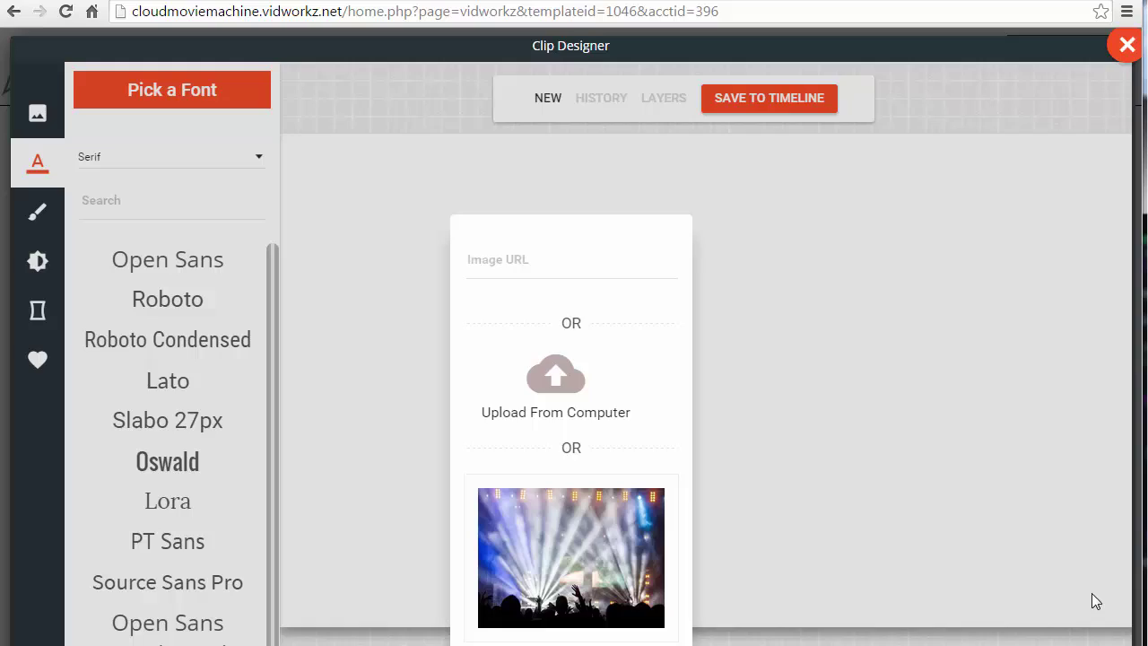
pyautogui.click(546, 99)
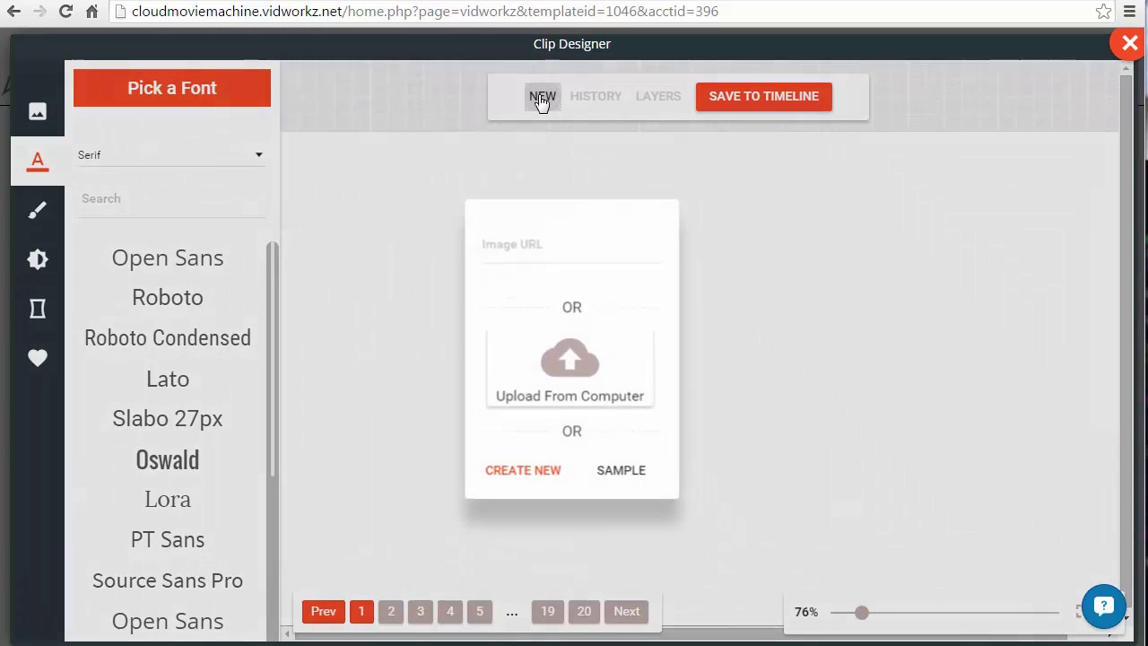
pyautogui.click(572, 366)
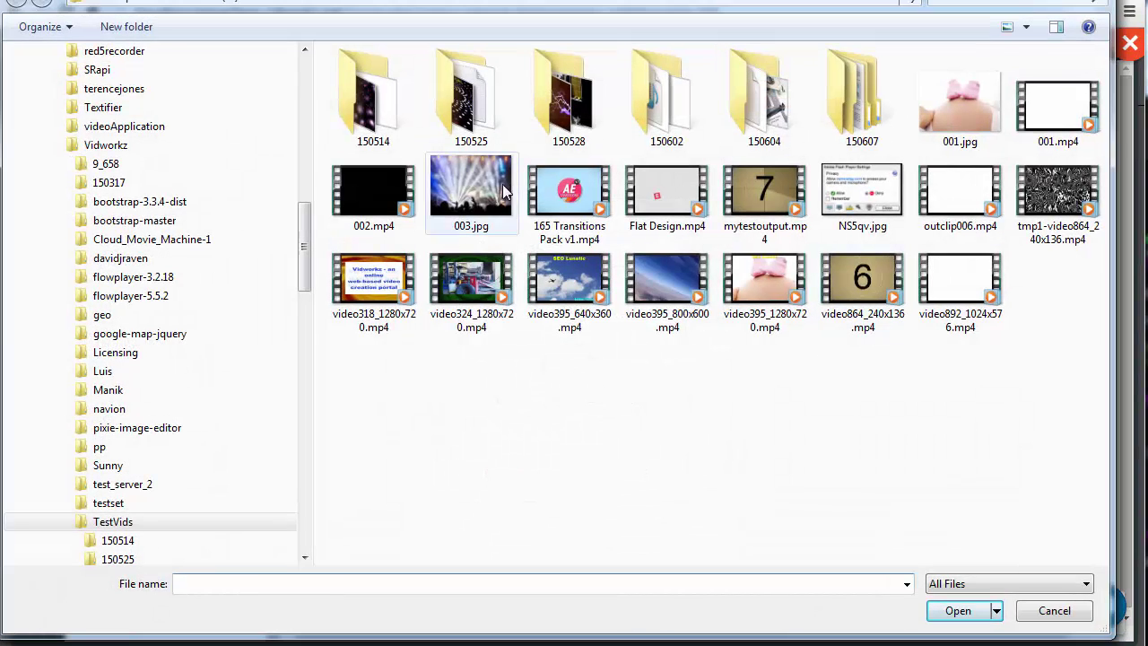
pyautogui.doubleClick(487, 186)
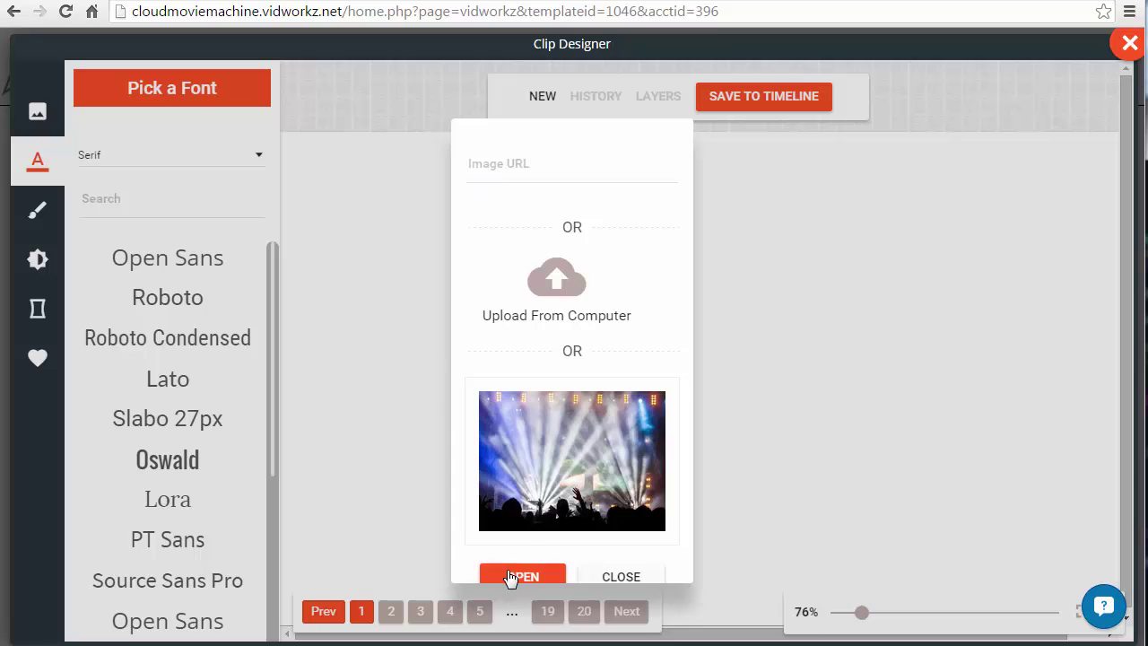
pyautogui.click(508, 577)
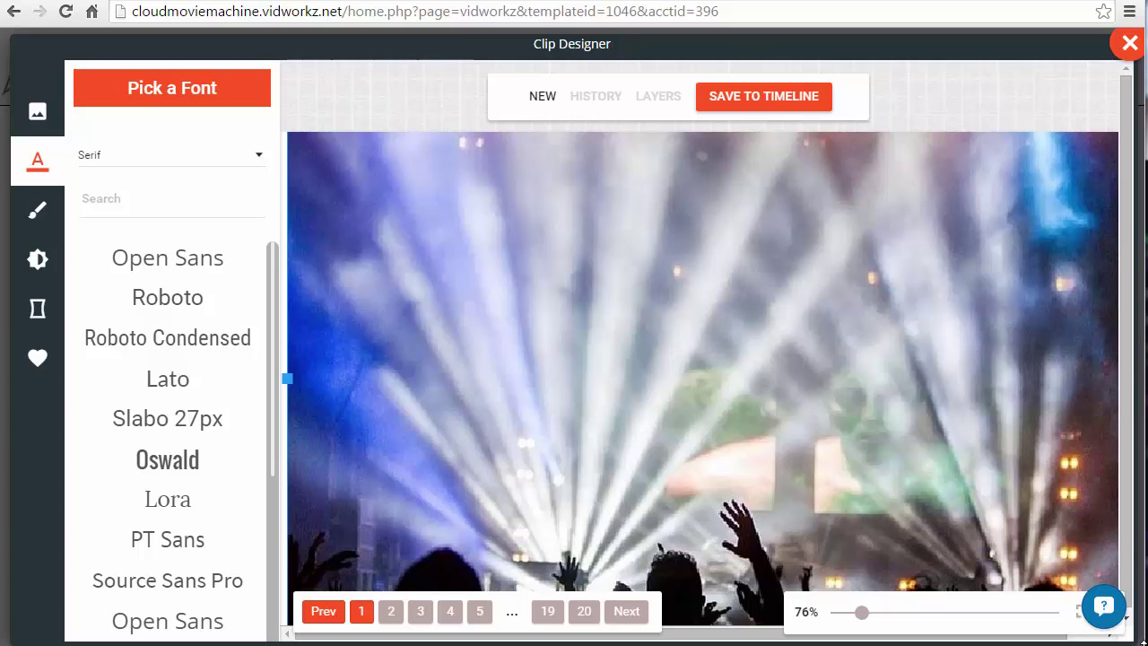
# - Resize and reposition the concert image until it covers the canvas edge to edge
pyautogui.moveTo(1145, 607); pyautogui.dragTo(1147, 607)
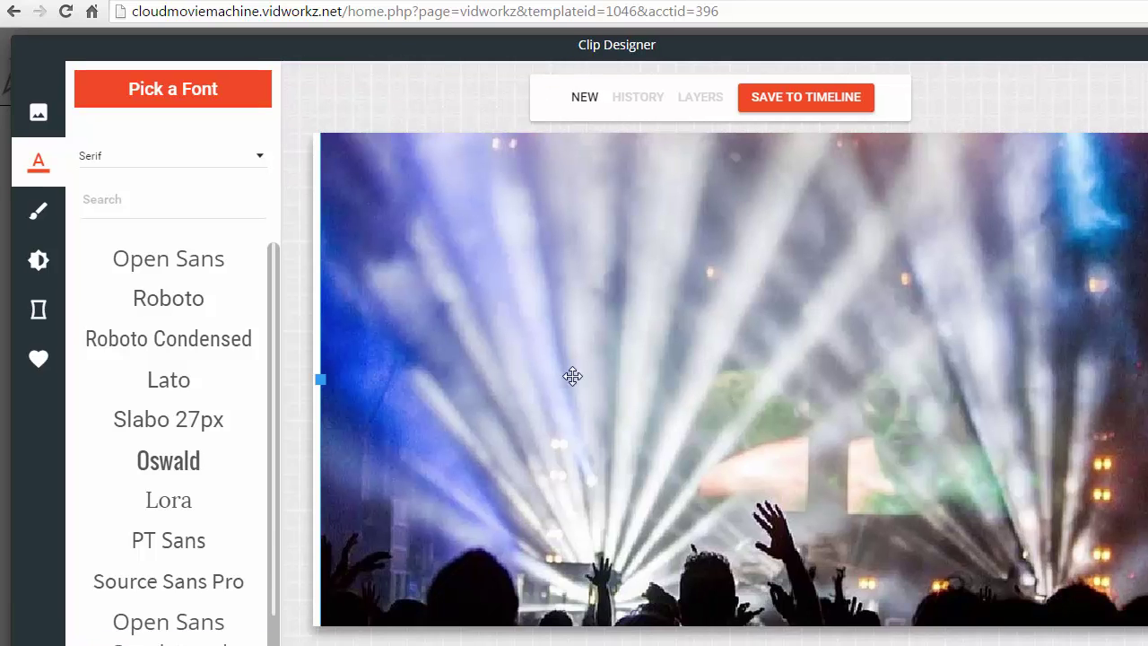
pyautogui.moveTo(687, 505)
pyautogui.mouseDown()
pyautogui.moveTo(682, 364)
pyautogui.moveTo(681, 608)
pyautogui.moveTo(703, 580)
pyautogui.mouseUp()
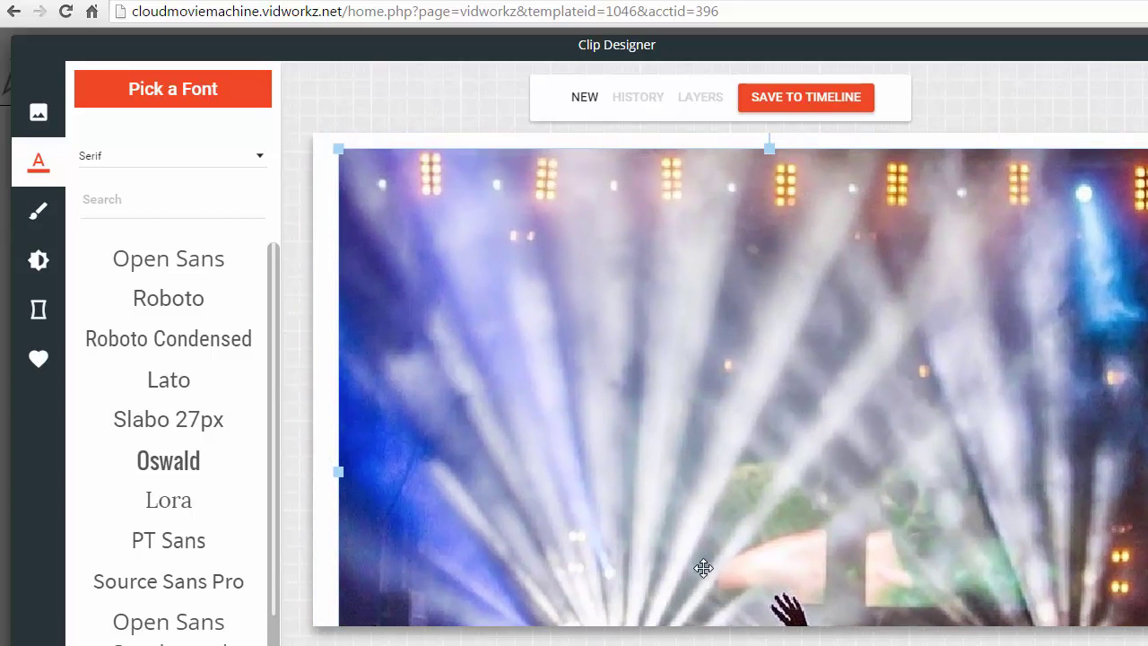
pyautogui.moveTo(341, 149)
pyautogui.mouseDown()
pyautogui.moveTo(589, 385)
pyautogui.moveTo(584, 341)
pyautogui.moveTo(445, 259)
pyautogui.mouseUp()
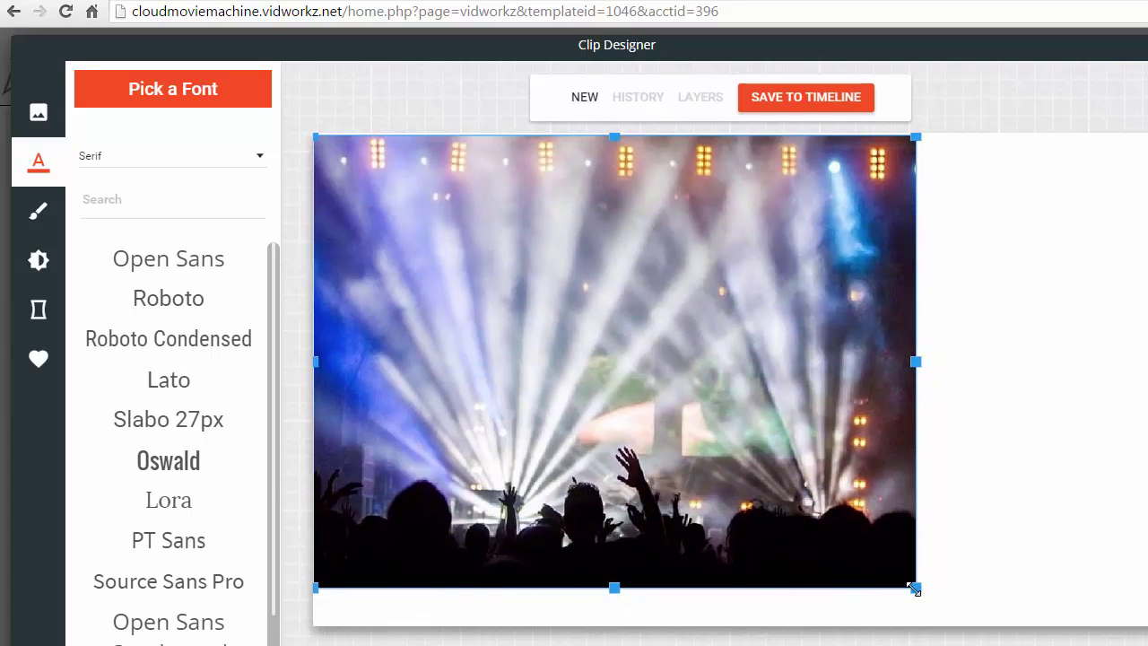
pyautogui.moveTo(915, 589)
pyautogui.mouseDown()
pyautogui.moveTo(1094, 613)
pyautogui.moveTo(1139, 639)
pyautogui.mouseUp()
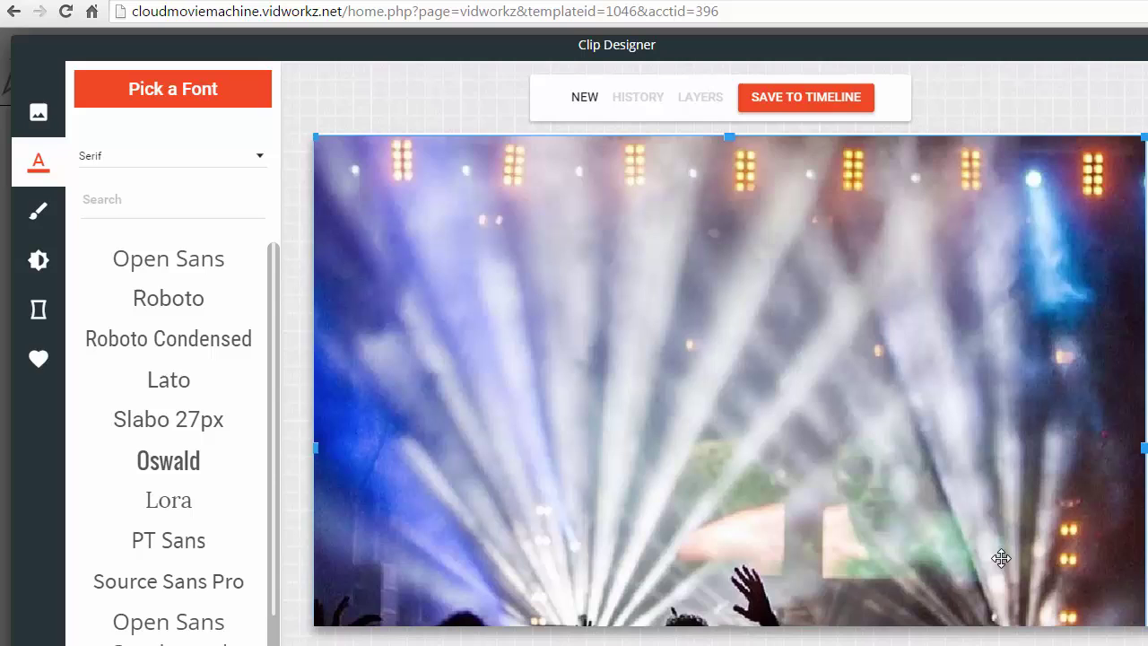
pyautogui.moveTo(1002, 556); pyautogui.dragTo(986, 494)
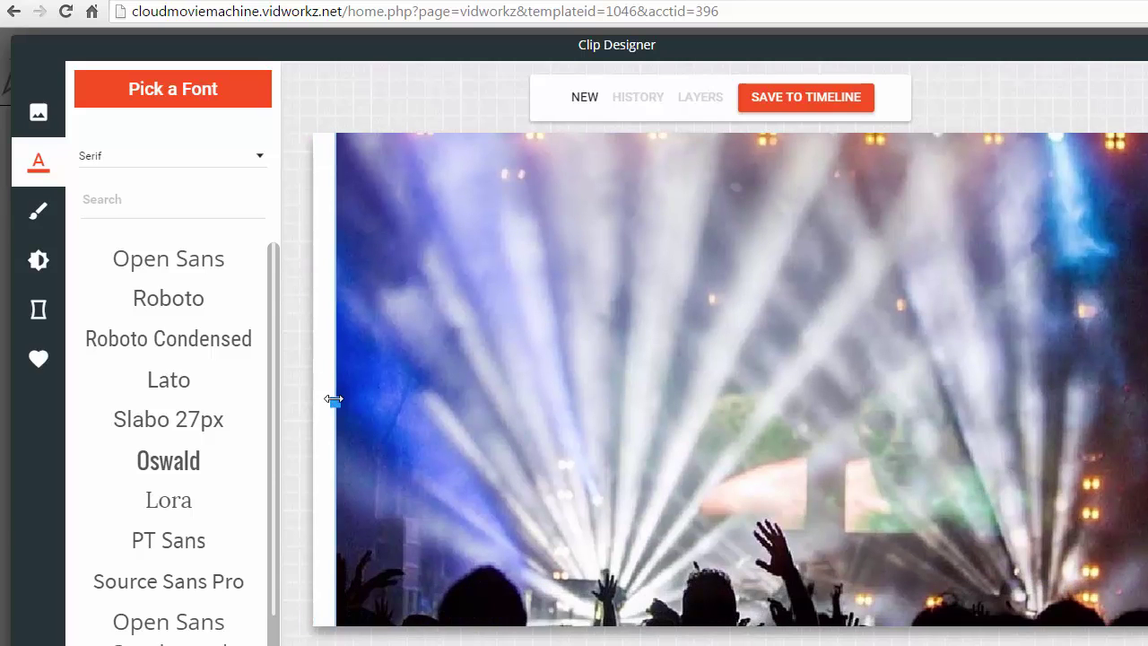
pyautogui.moveTo(331, 403); pyautogui.dragTo(309, 401)
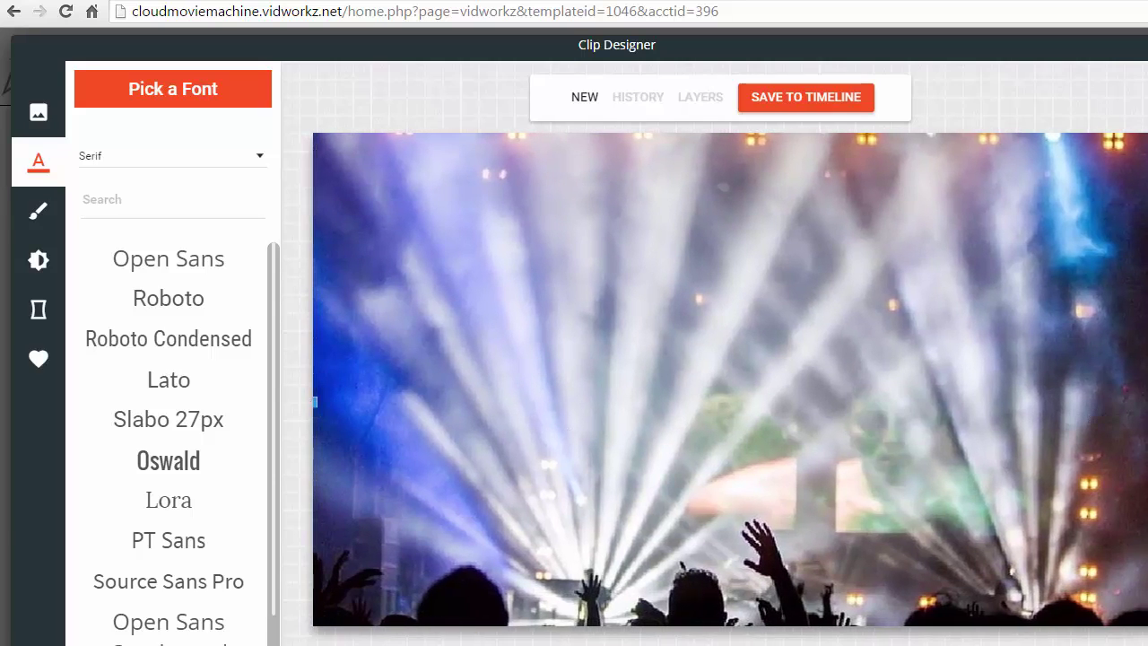
pyautogui.moveTo(928, 436)
pyautogui.mouseDown()
pyautogui.moveTo(941, 340)
pyautogui.moveTo(913, 371)
pyautogui.moveTo(928, 365)
pyautogui.mouseUp()
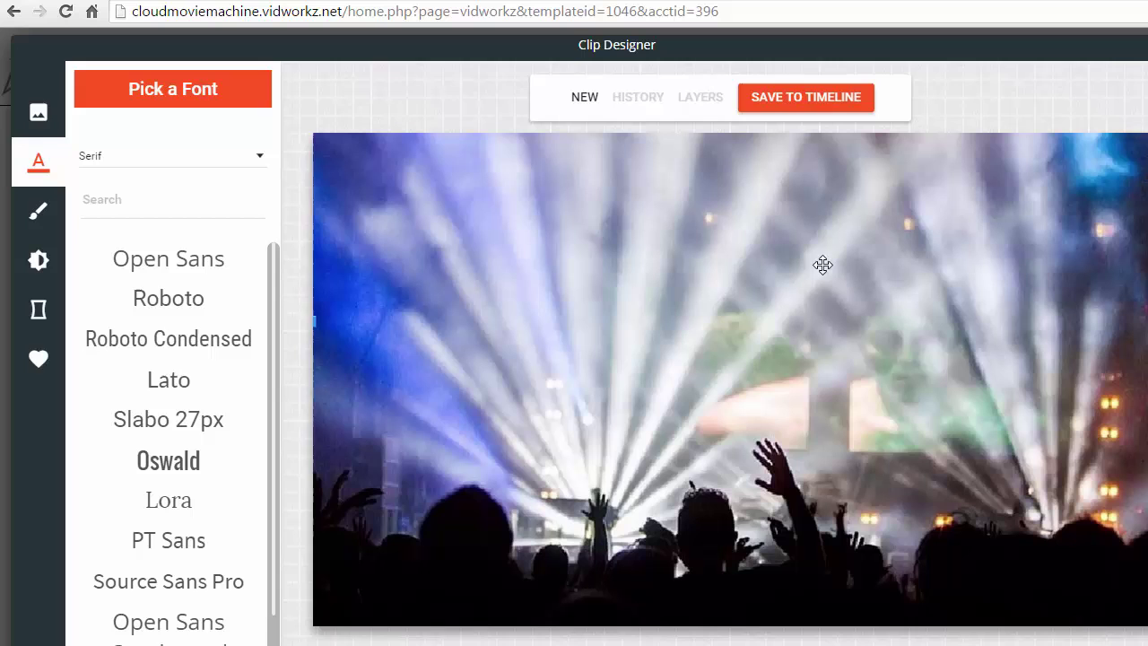
# - Save the slide as a JPEG and load it into the Clip Generator
pyautogui.click(799, 102)
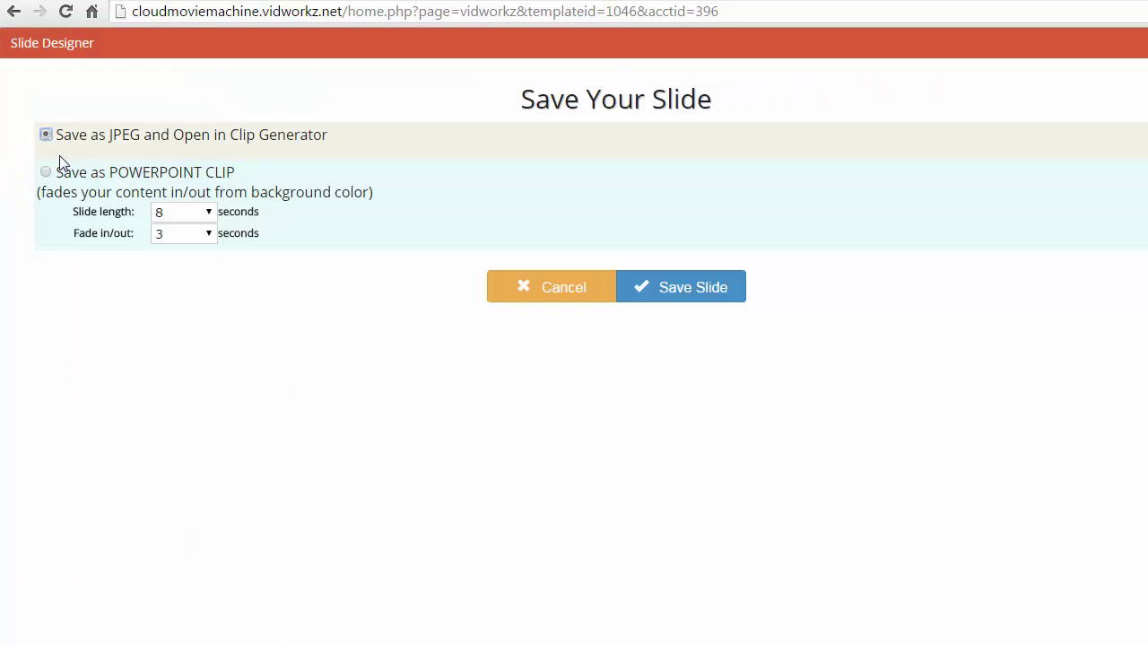
pyautogui.click(664, 289)
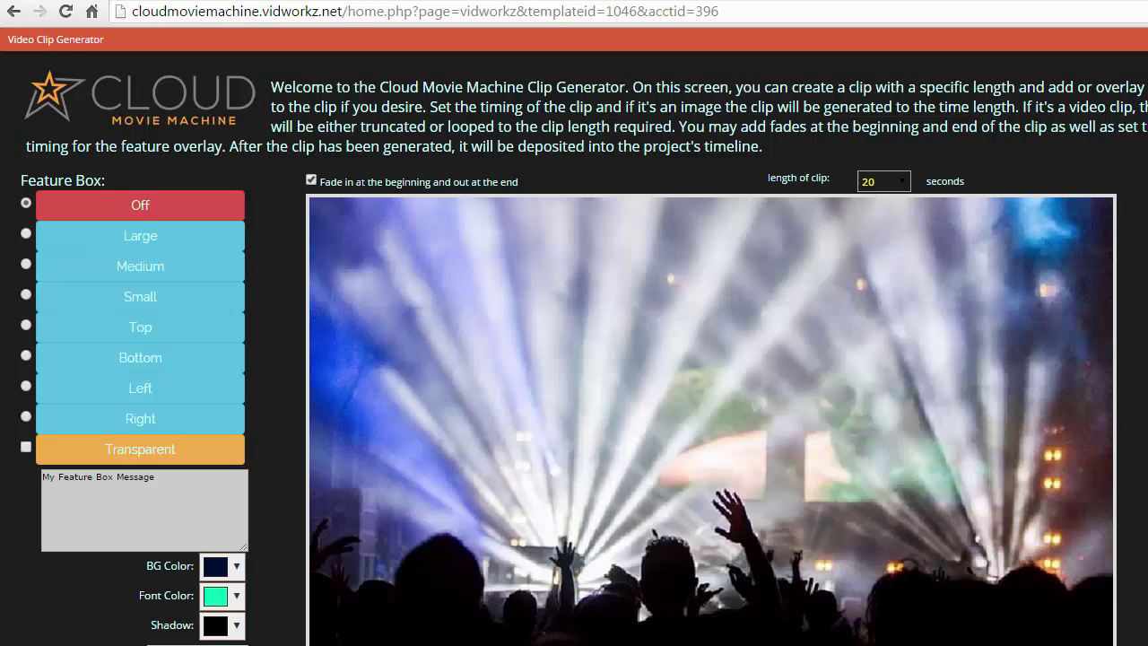
# - Try the feature box and headline overlays, leave both off, and set clip length to 10 seconds
pyautogui.scroll(-1, 574, 359)
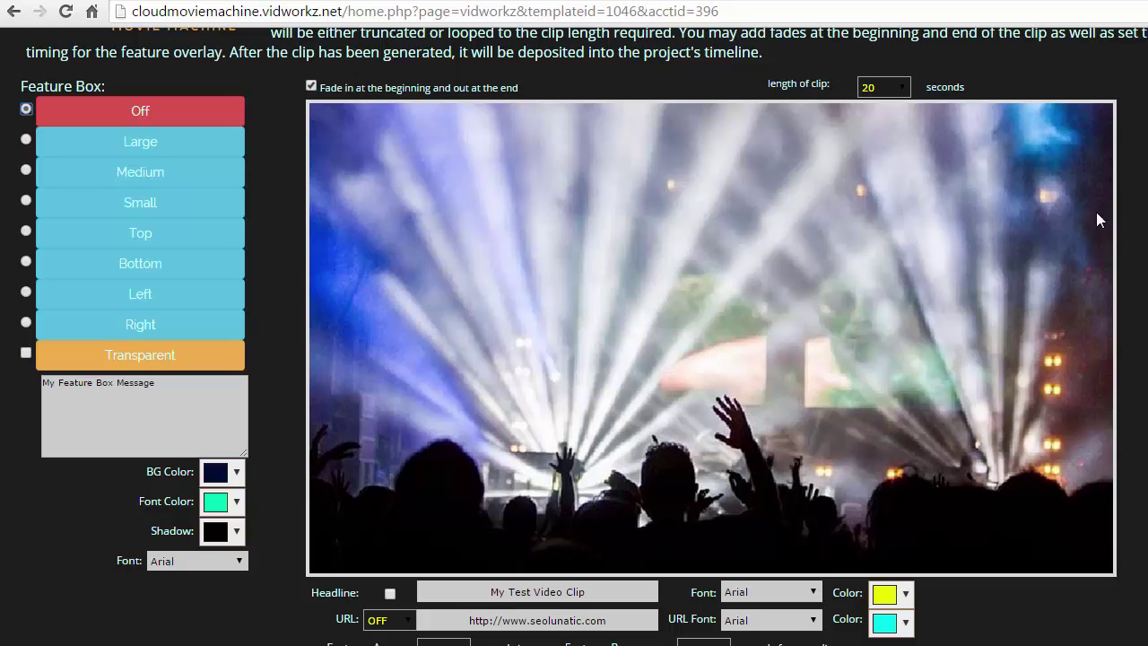
pyautogui.click(874, 90)
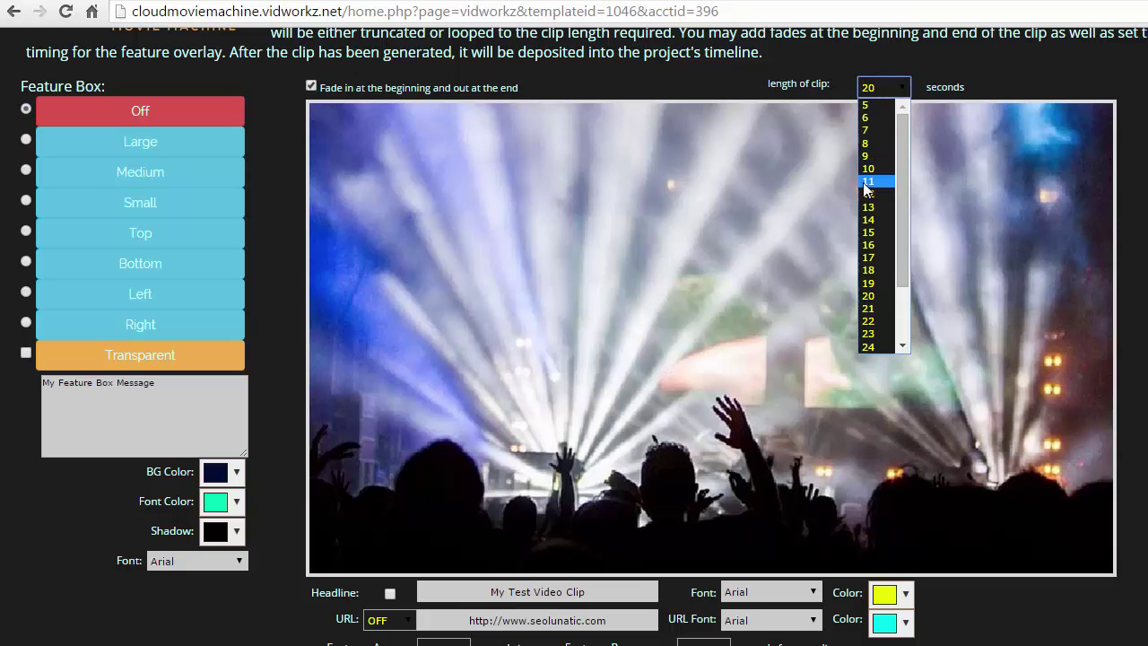
pyautogui.click(880, 93)
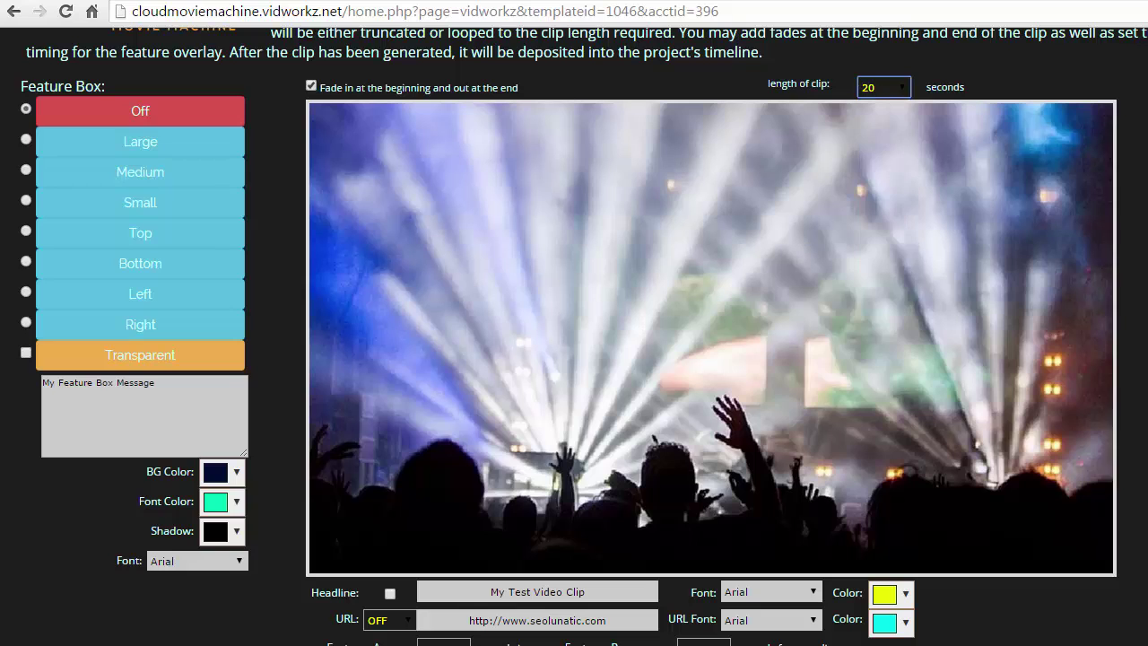
pyautogui.click(136, 269)
pyautogui.click(136, 233)
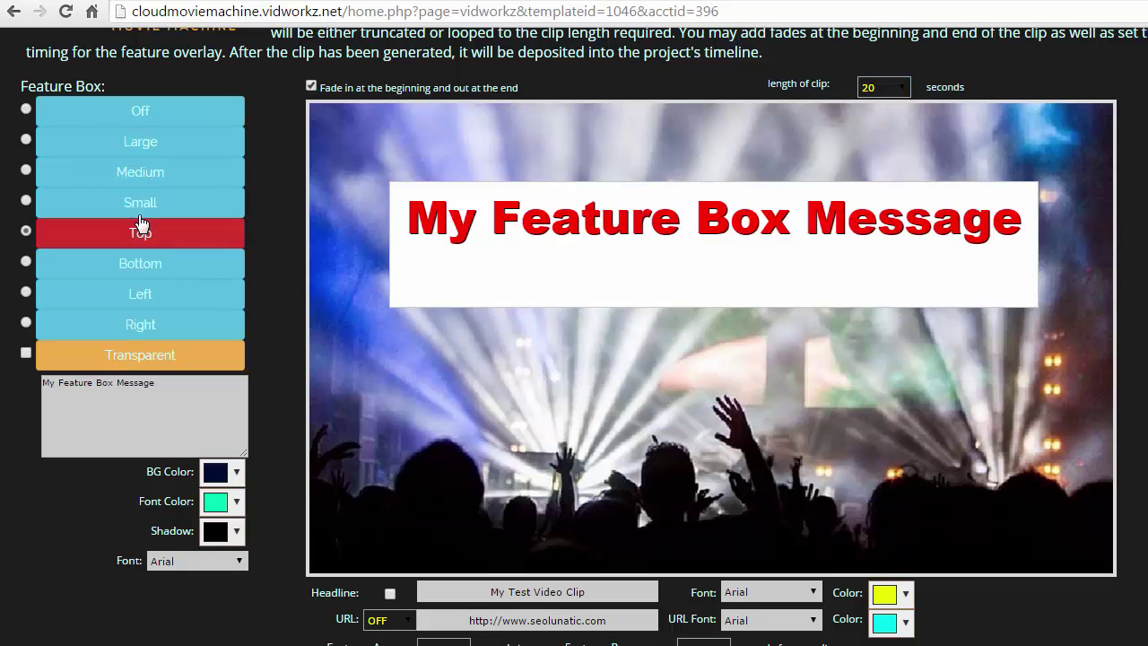
pyautogui.click(140, 108)
pyautogui.click(391, 594)
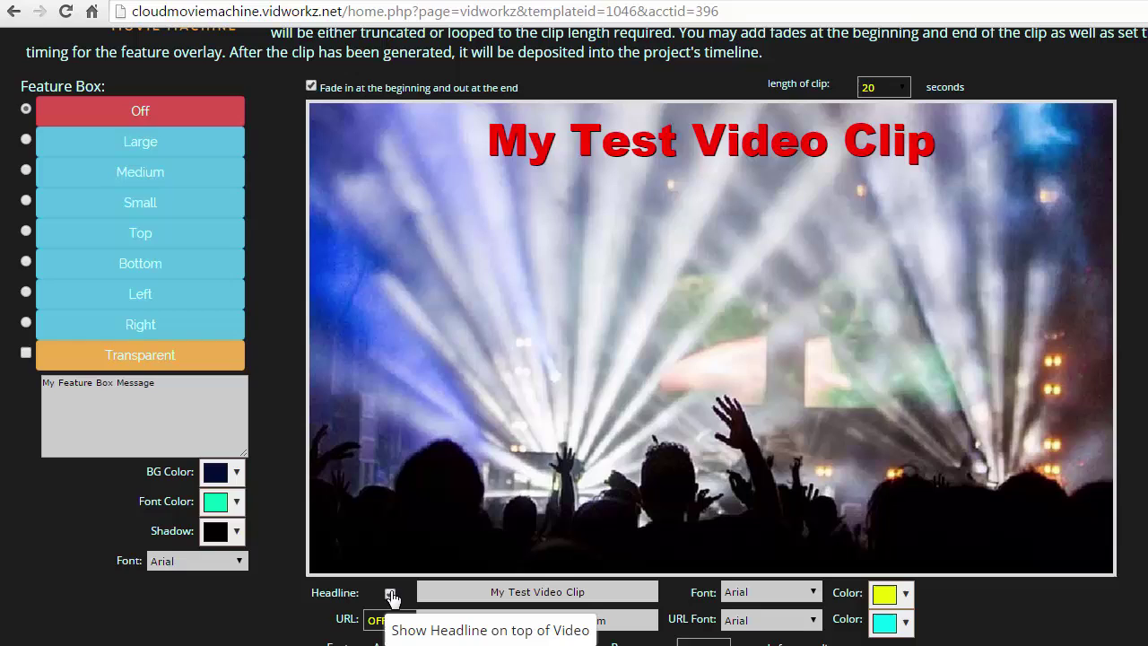
pyautogui.click(390, 594)
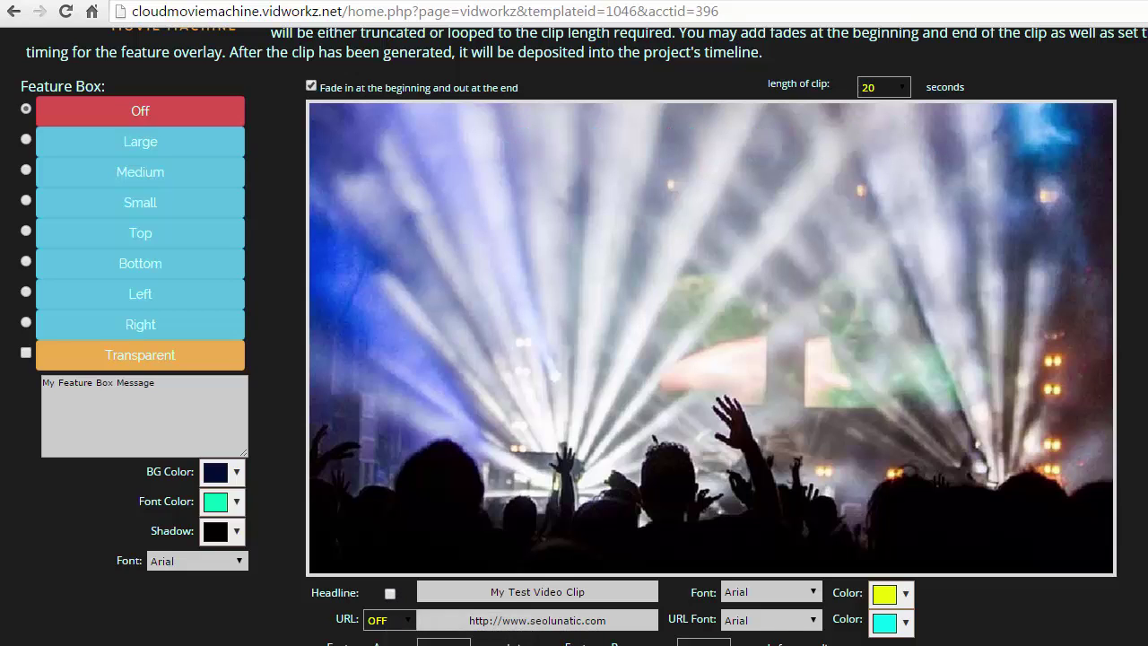
pyautogui.click(884, 87)
pyautogui.click(875, 177)
# - Generate the concert clip and find it as the last timeline item
pyautogui.scroll(-1, 708, 332)
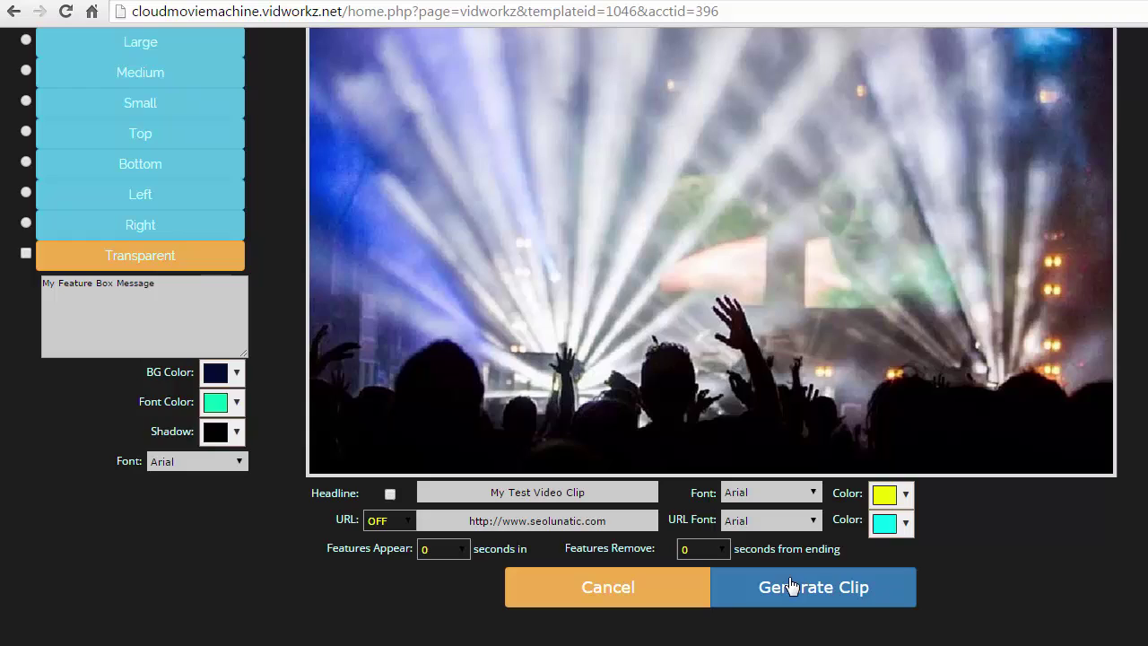
pyautogui.click(793, 586)
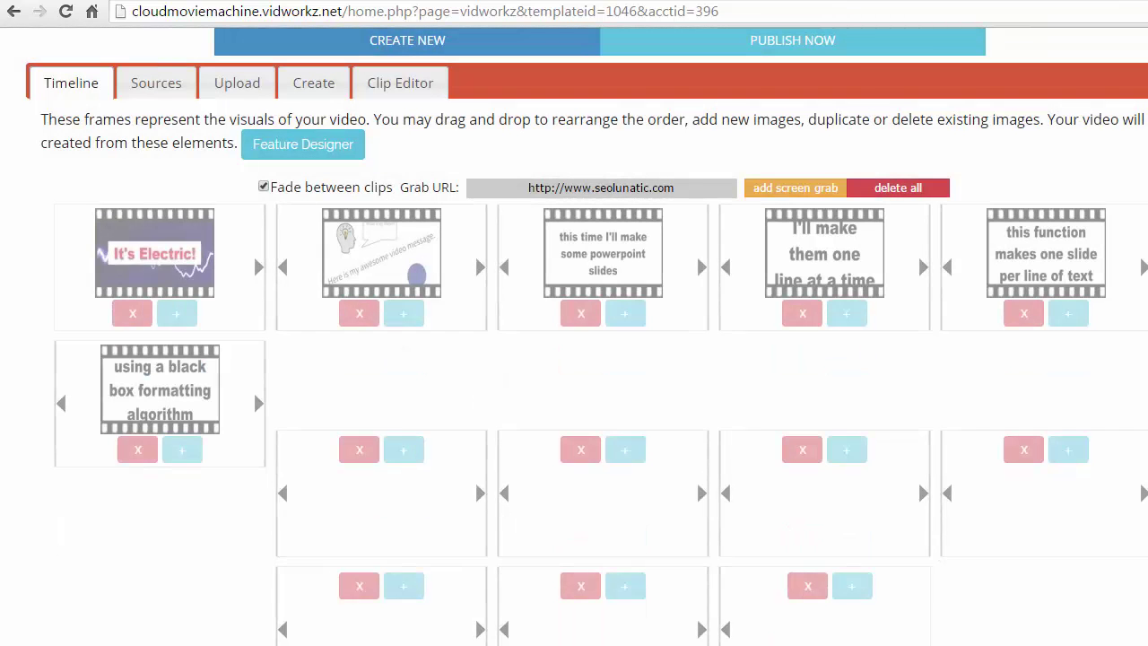
pyautogui.scroll(-1, 917, 317)
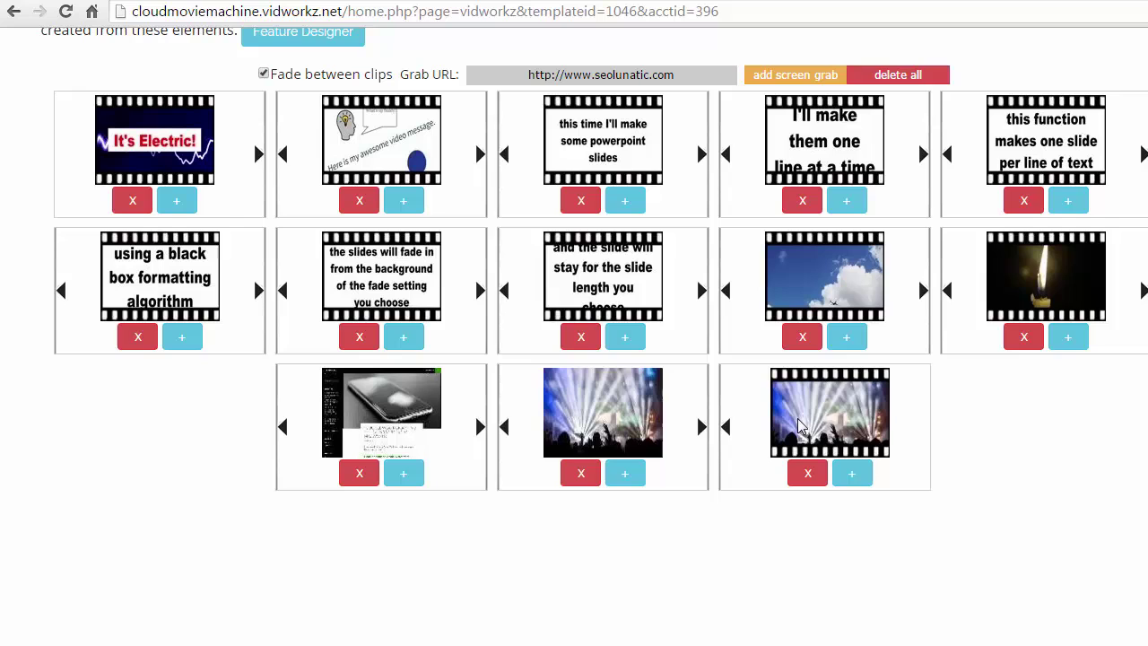